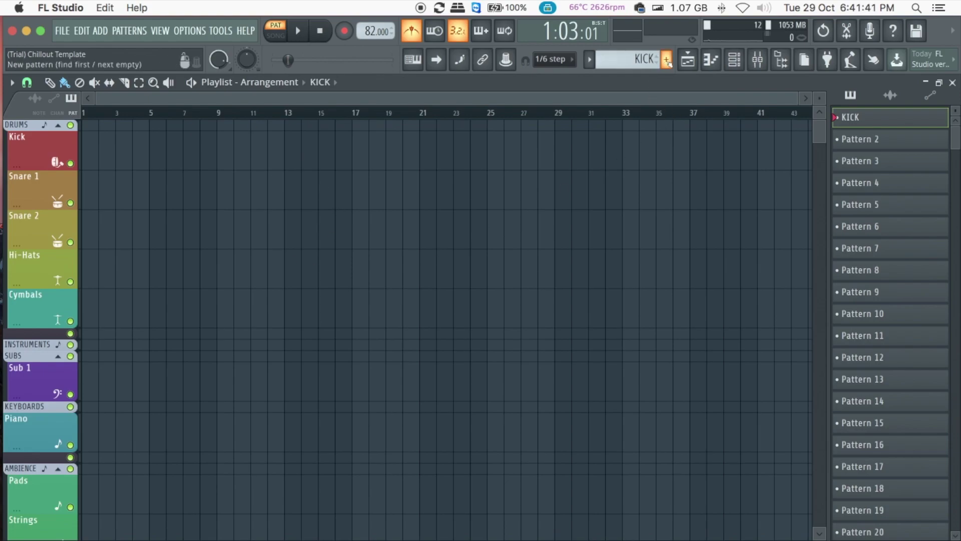
# - Add a new pattern named SNARE
pyautogui.click(667, 61)
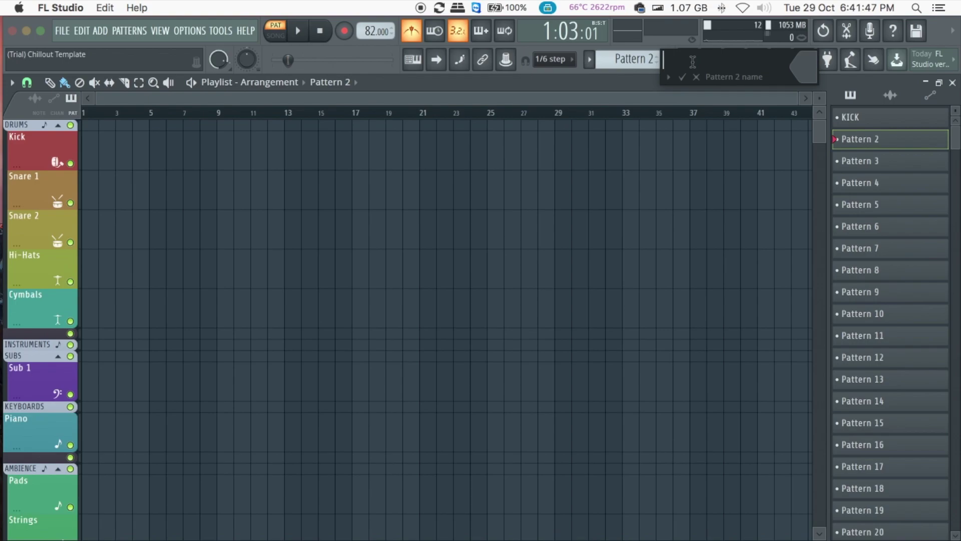
pyautogui.write('SNARE')
pyautogui.click(681, 78)
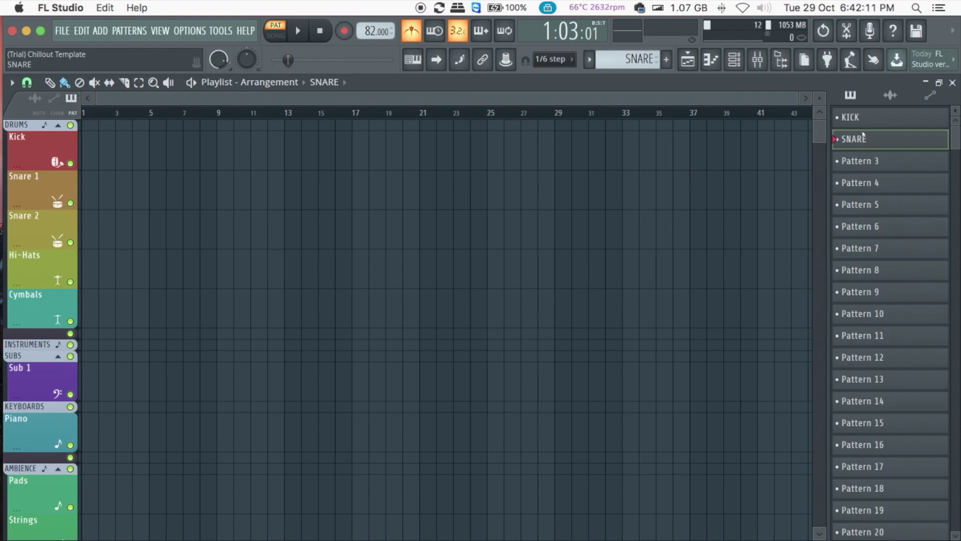
pyautogui.rightClick(860, 139)
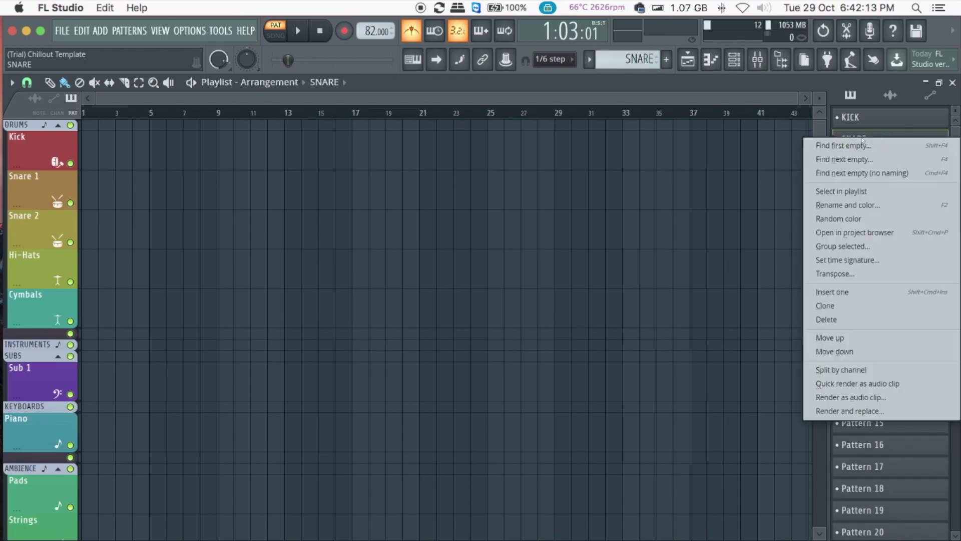
pyautogui.click(729, 152)
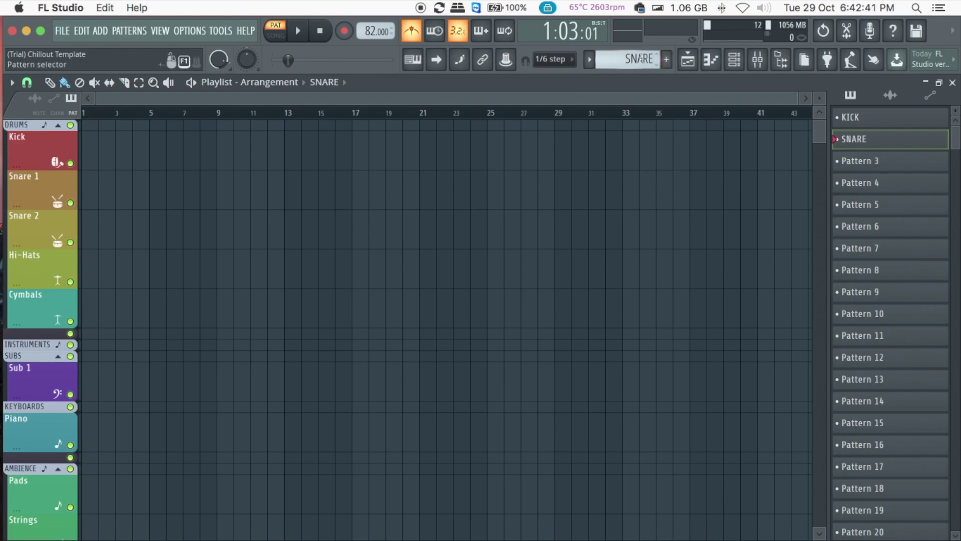
# - Add another new pattern named PERCS
pyautogui.click(666, 59)
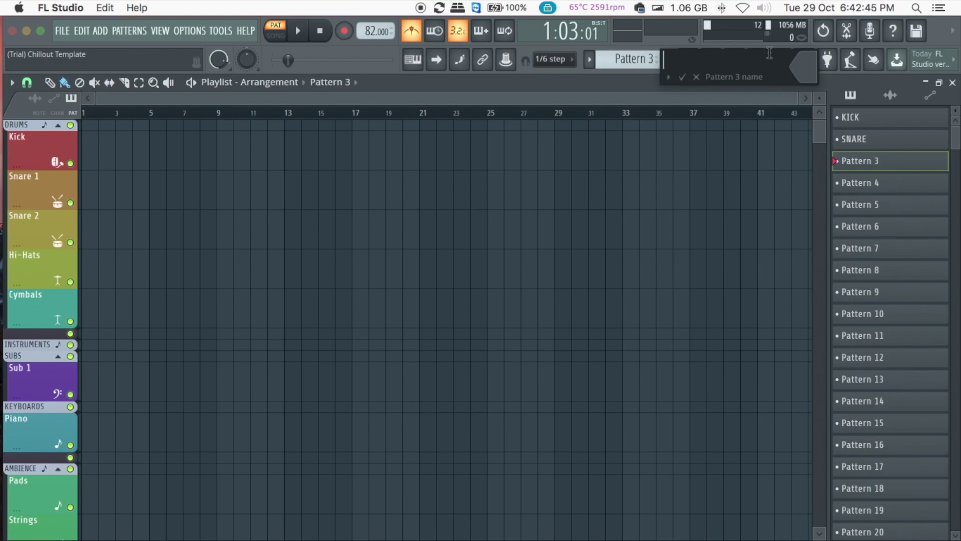
pyautogui.write('PERCS')
pyautogui.click(687, 84)
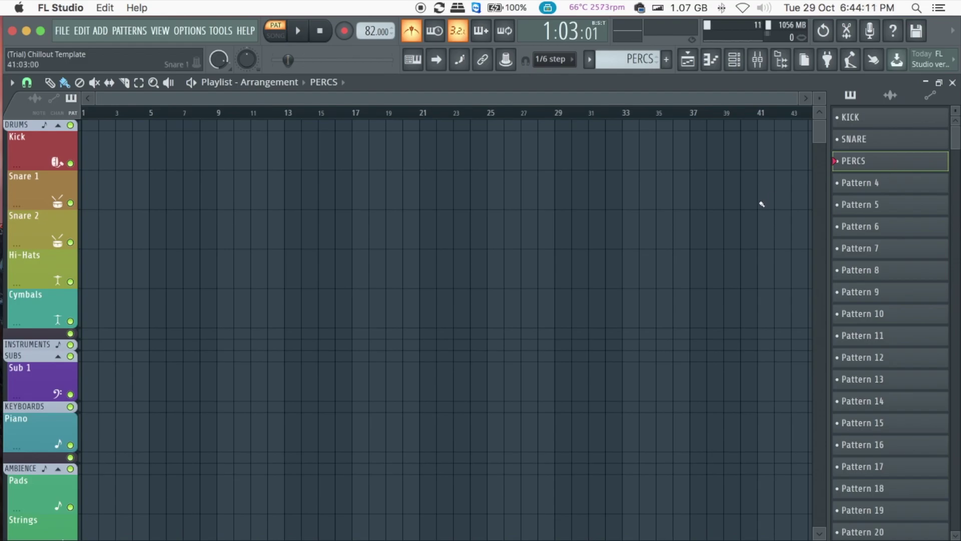
# - Delete the PERCS pattern and confirm its removal
pyautogui.rightClick(866, 163)
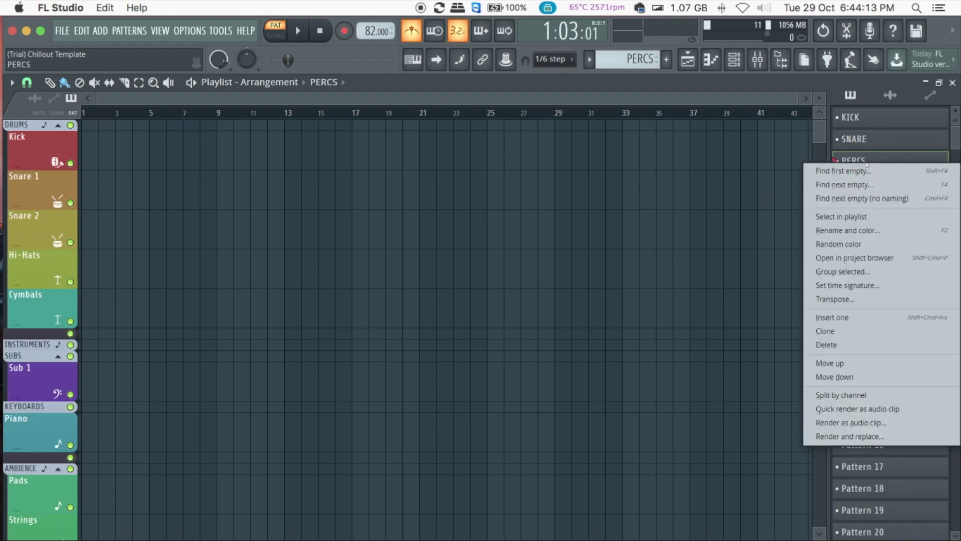
pyautogui.click(884, 344)
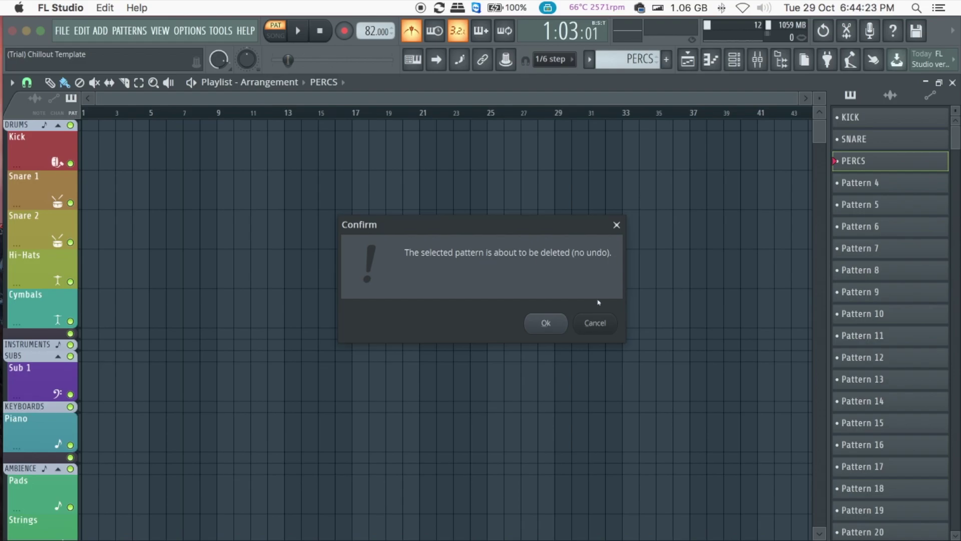
pyautogui.click(547, 324)
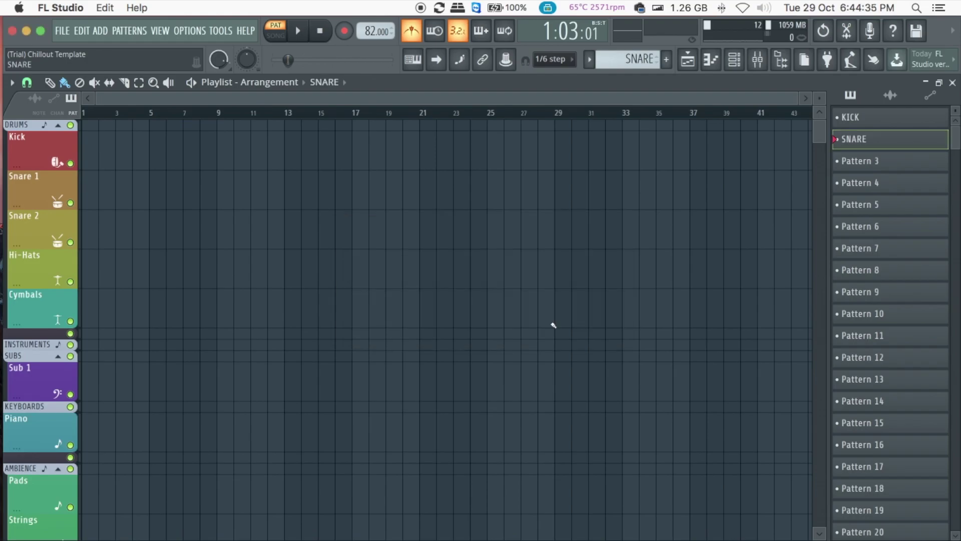
pyautogui.click(82, 32)
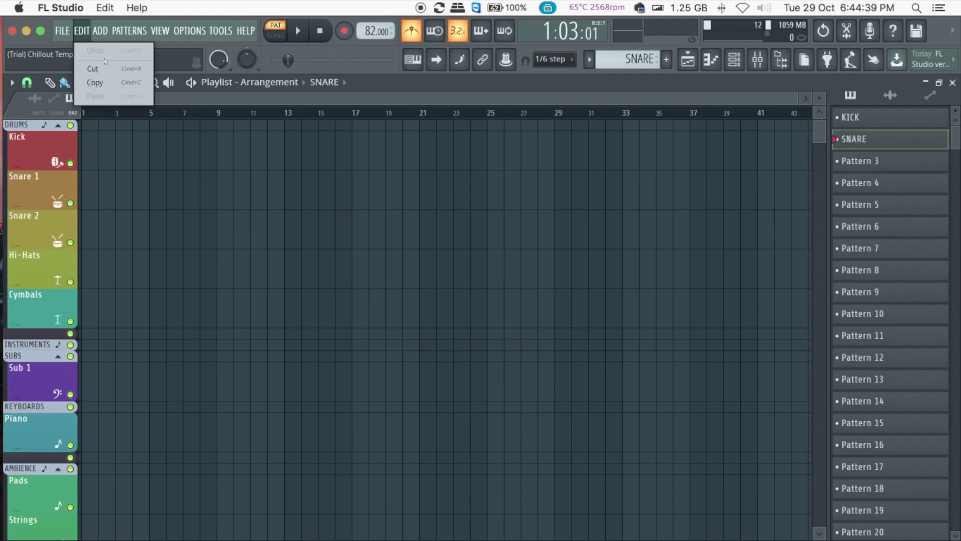
pyautogui.click(386, 192)
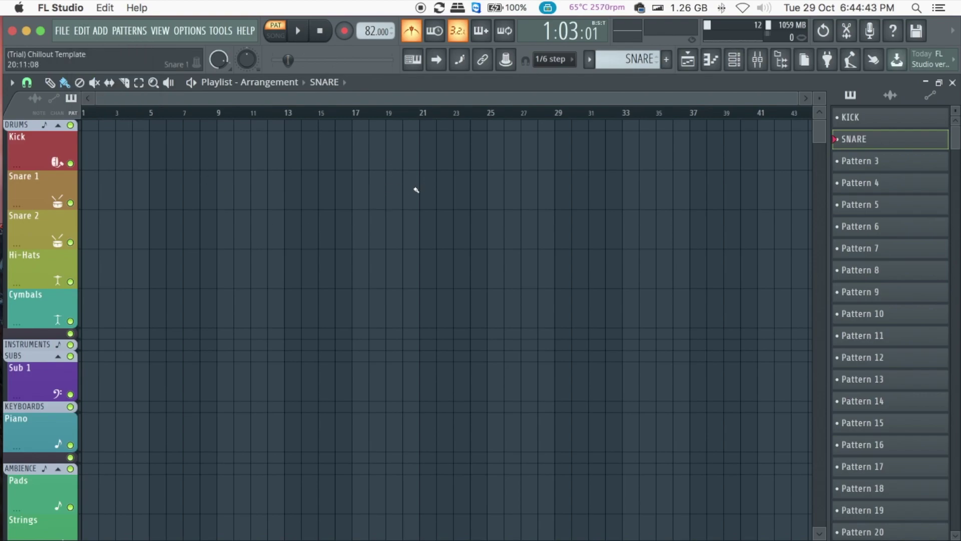
pyautogui.click(84, 32)
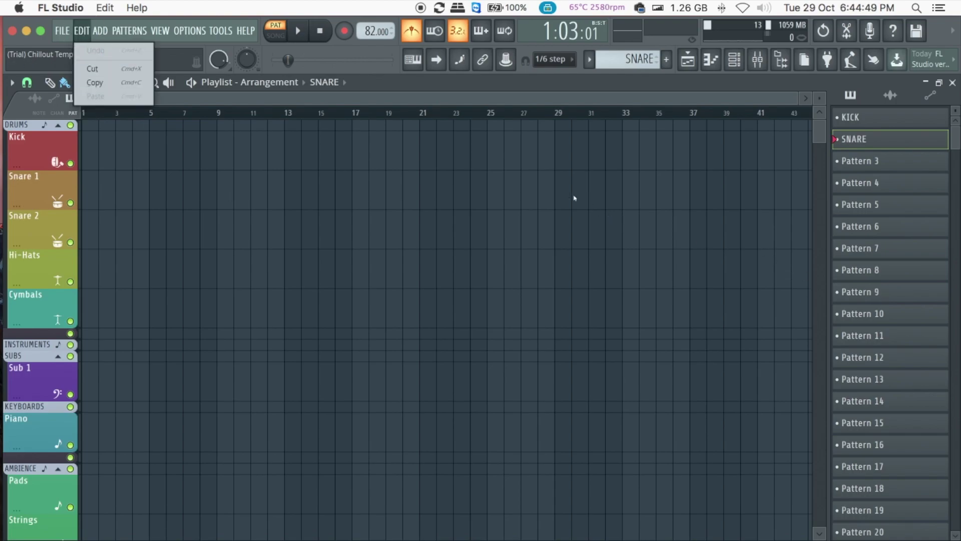
pyautogui.click(535, 183)
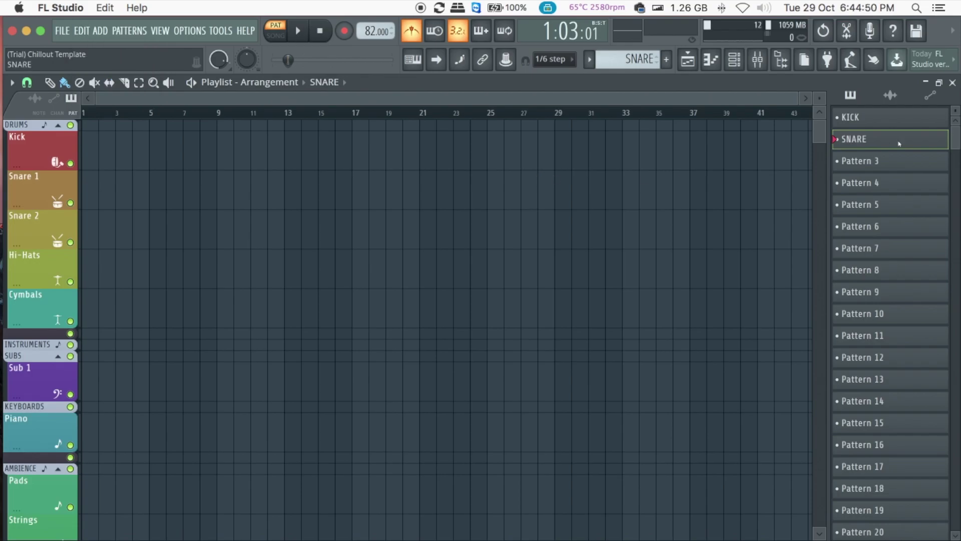
# - Delete the SNARE pattern and select the KICK pattern
pyautogui.rightClick(864, 141)
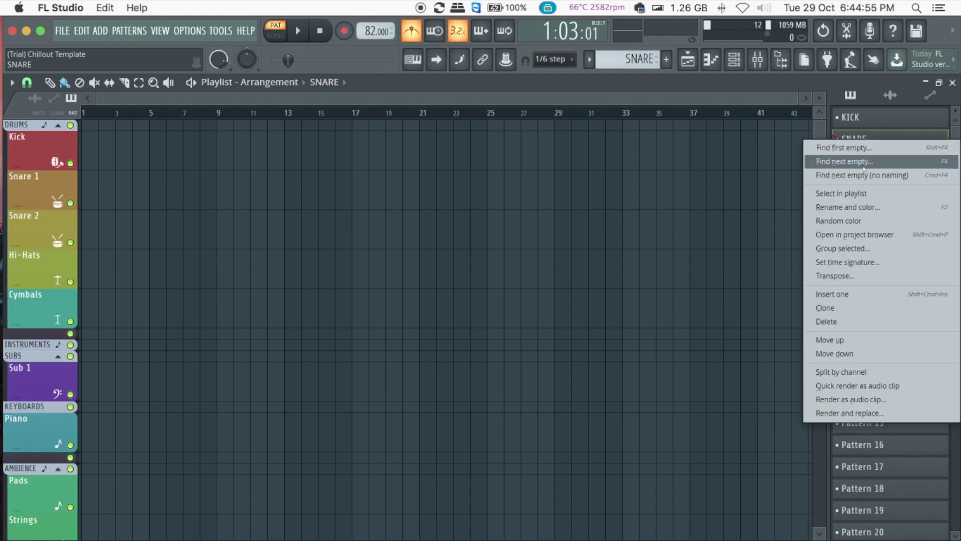
pyautogui.click(883, 320)
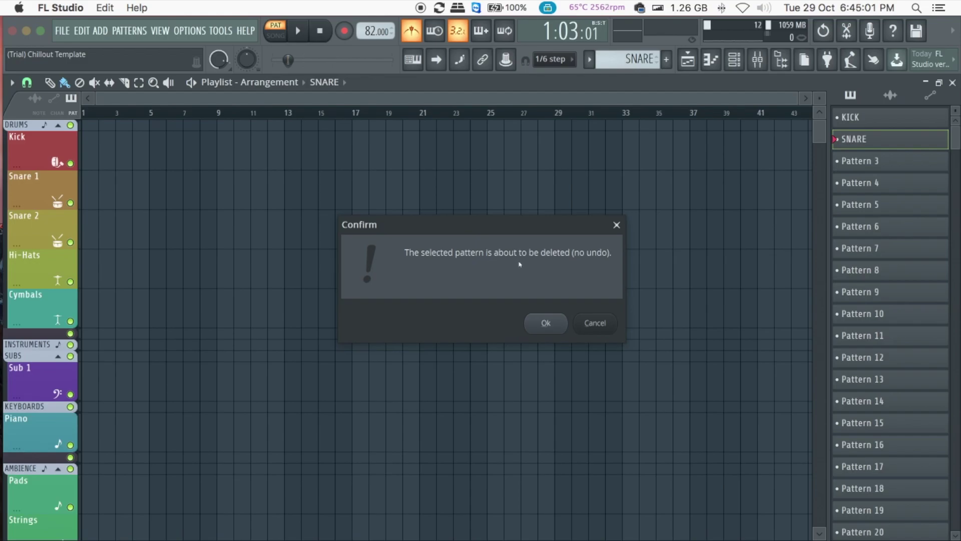
pyautogui.click(555, 328)
pyautogui.click(859, 120)
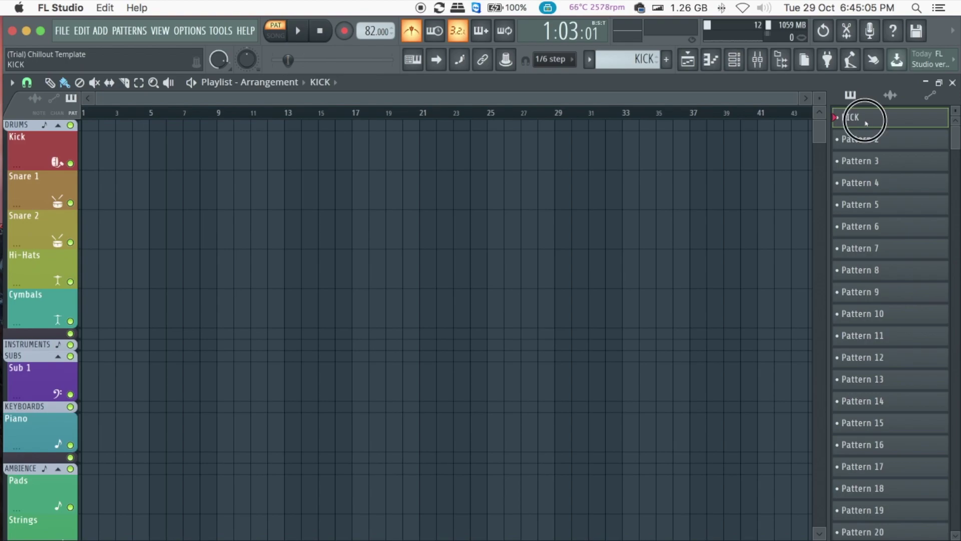
# - Examine the Channel rack and the Drums channel's FPC pads, and close both windows
pyautogui.click(688, 61)
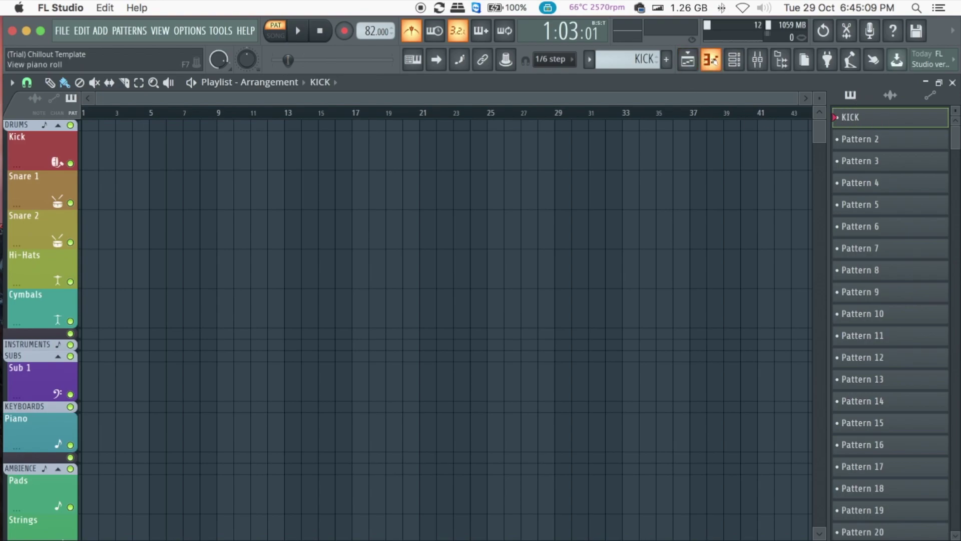
pyautogui.click(734, 60)
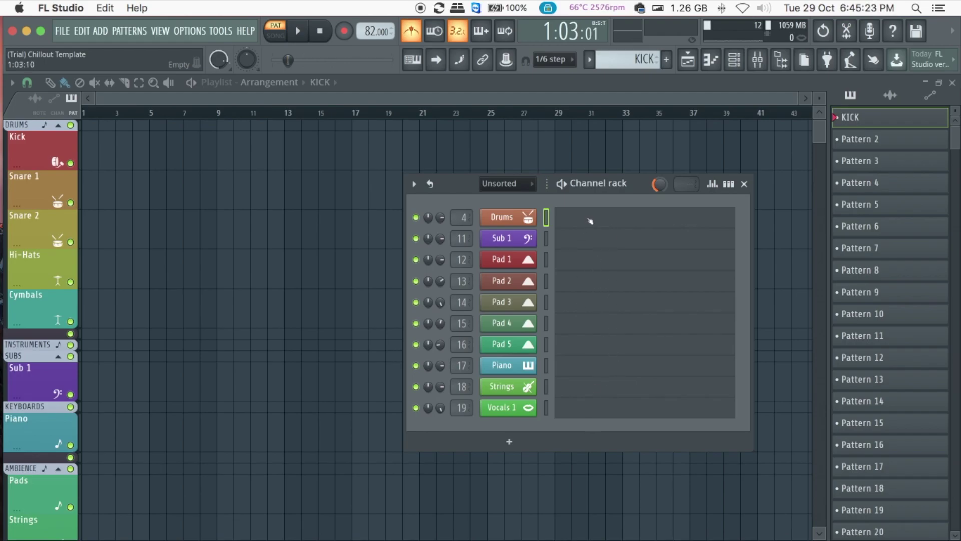
pyautogui.click(744, 184)
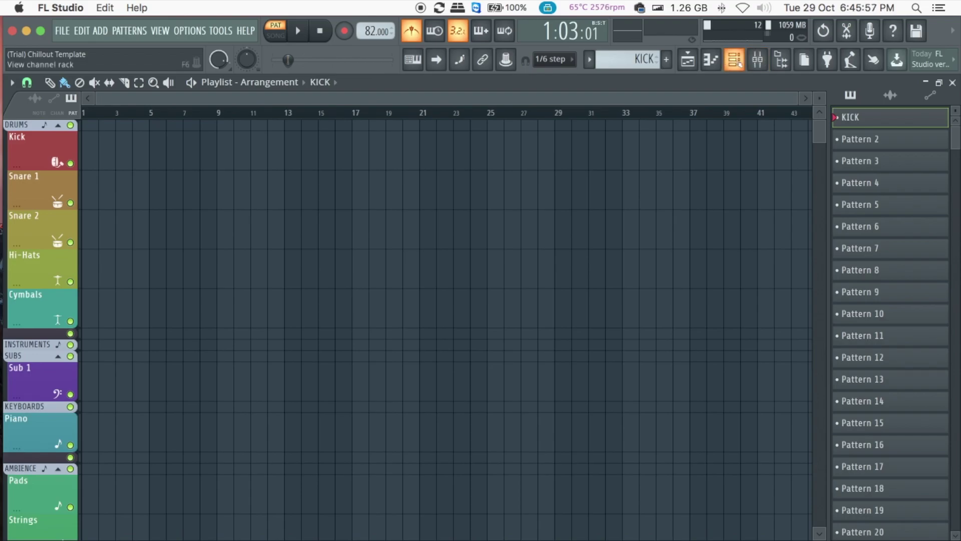
pyautogui.click(734, 59)
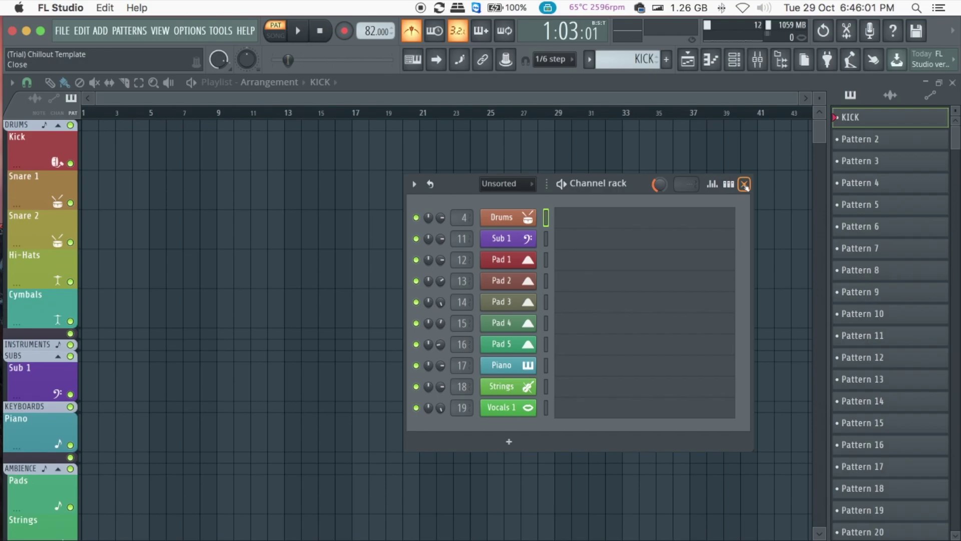
pyautogui.click(508, 221)
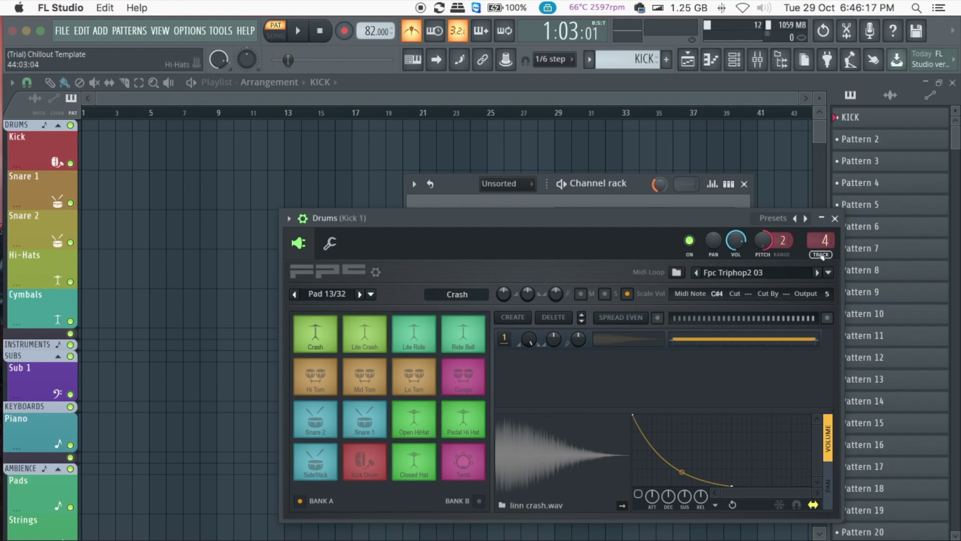
pyautogui.click(835, 219)
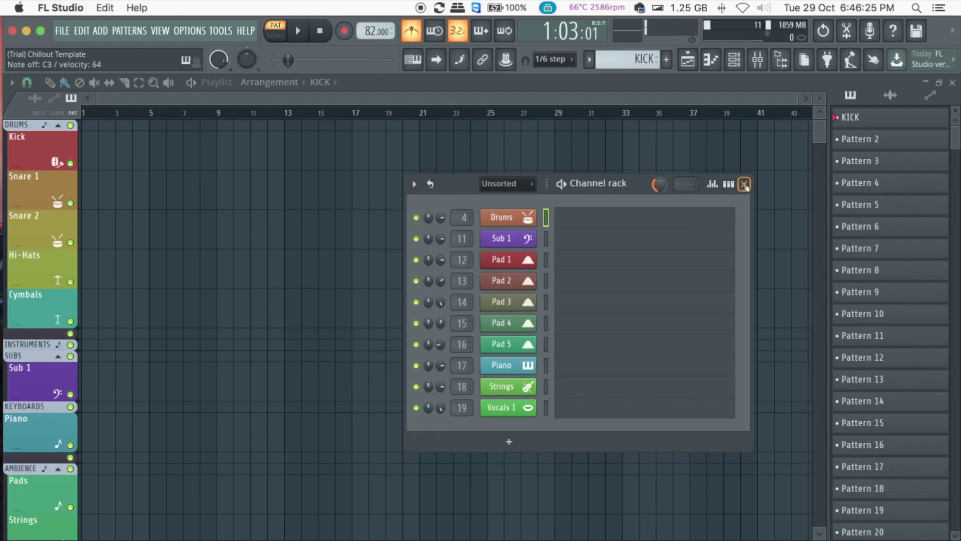
pyautogui.click(744, 184)
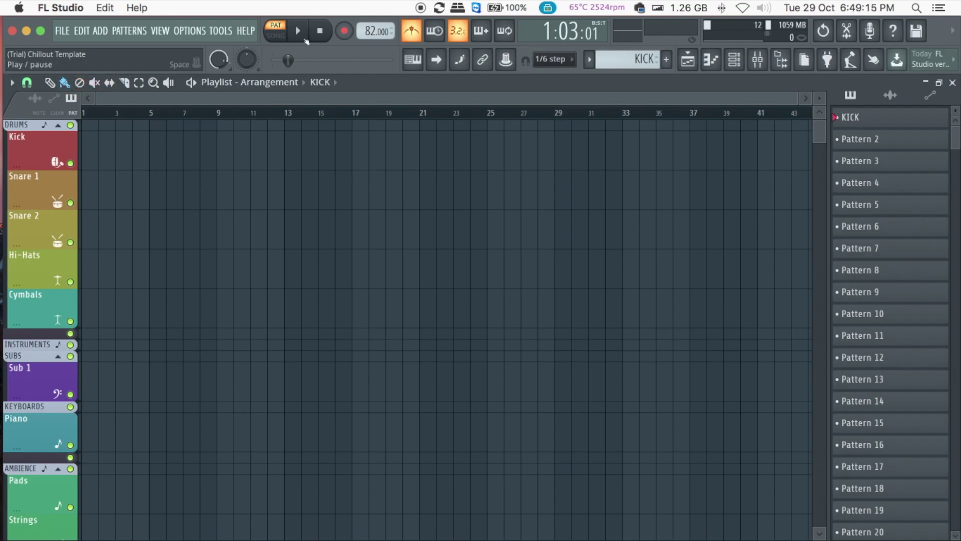
# - Run a first recording pass on the KICK pattern and pause it
pyautogui.click(345, 32)
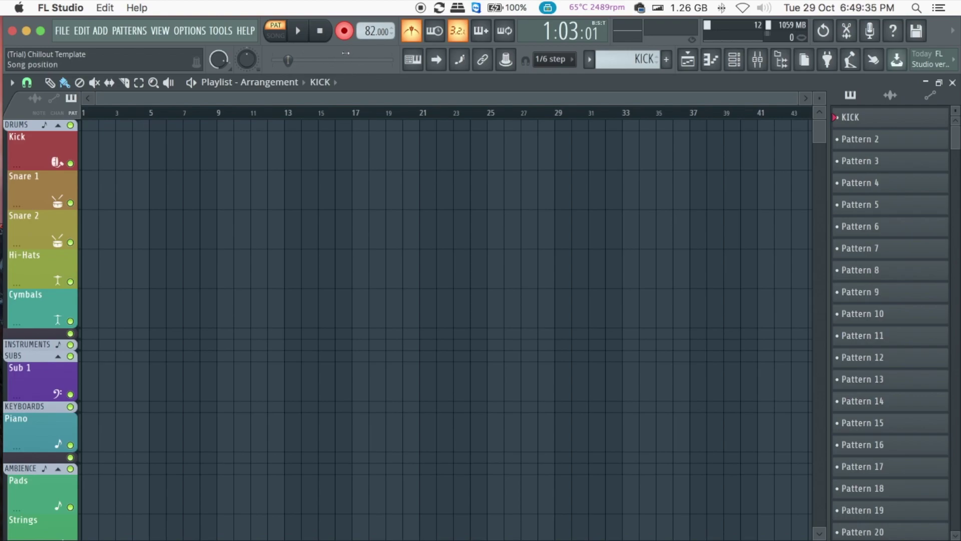
pyautogui.click(298, 32)
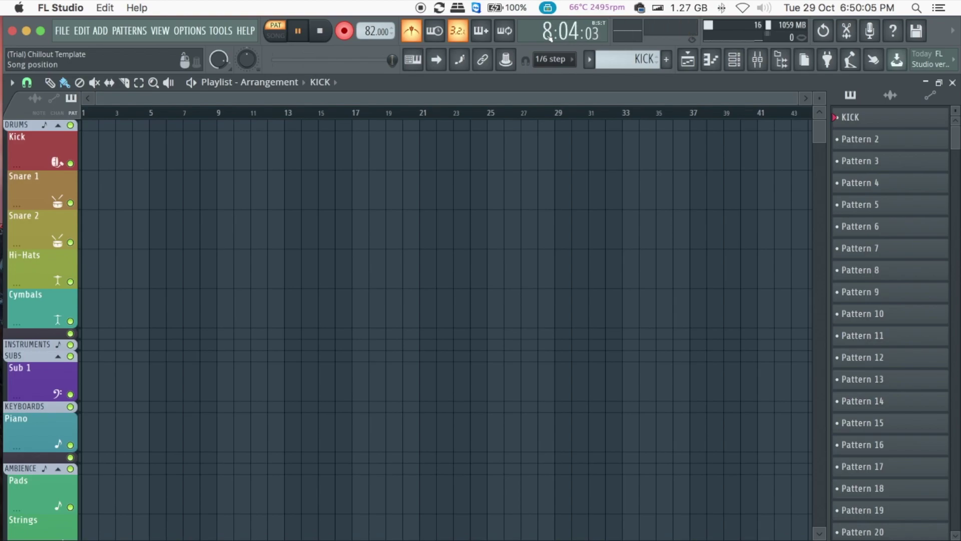
pyautogui.click(299, 31)
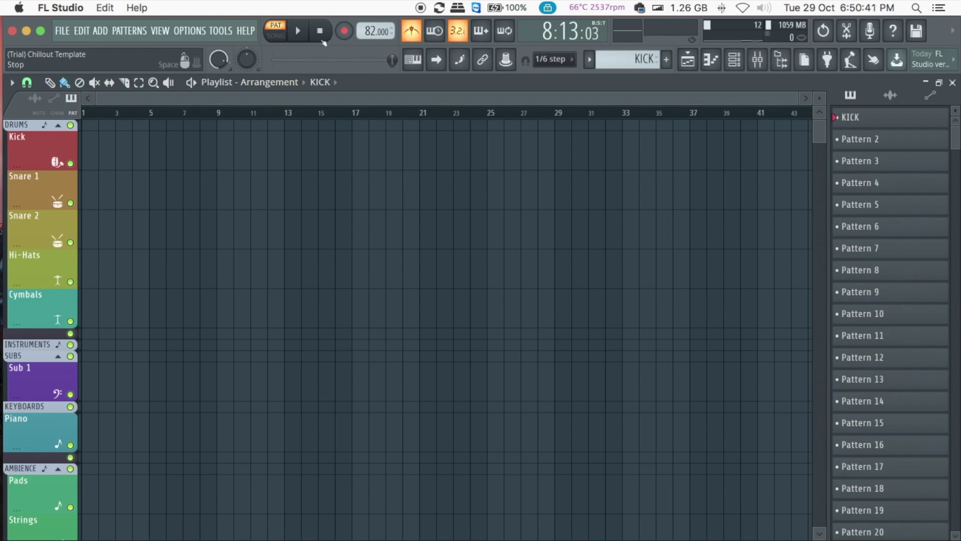
# - Record a live kick drum part into the KICK pattern using the Drums channel
pyautogui.click(344, 32)
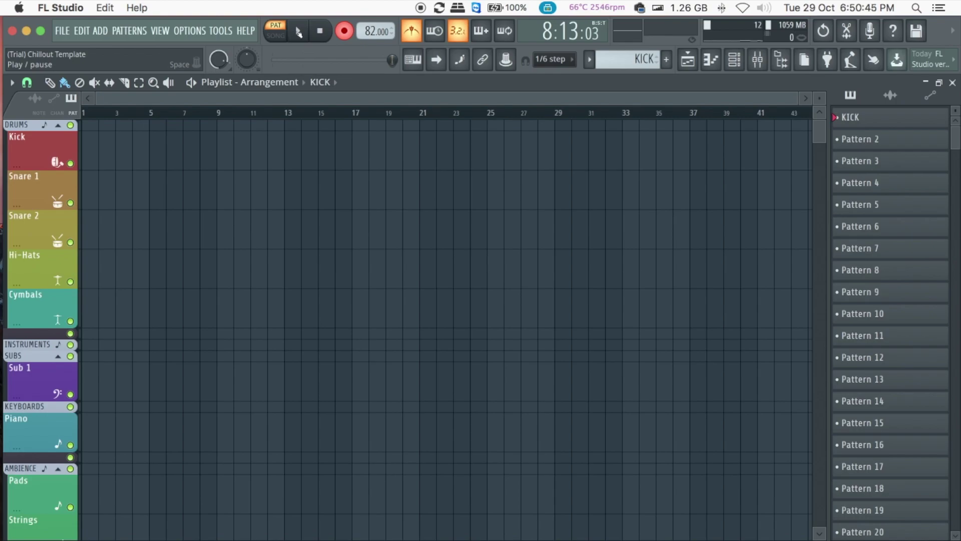
pyautogui.click(299, 32)
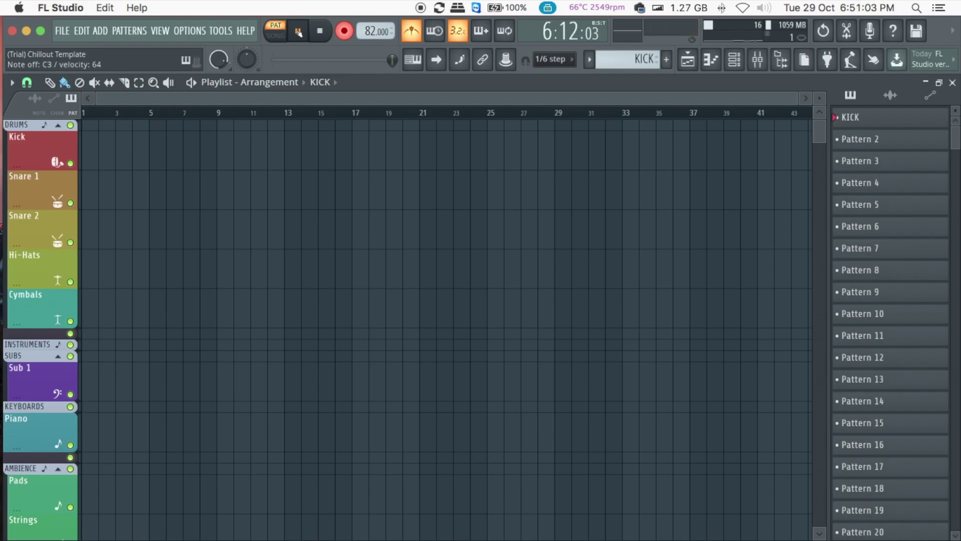
pyautogui.click(298, 32)
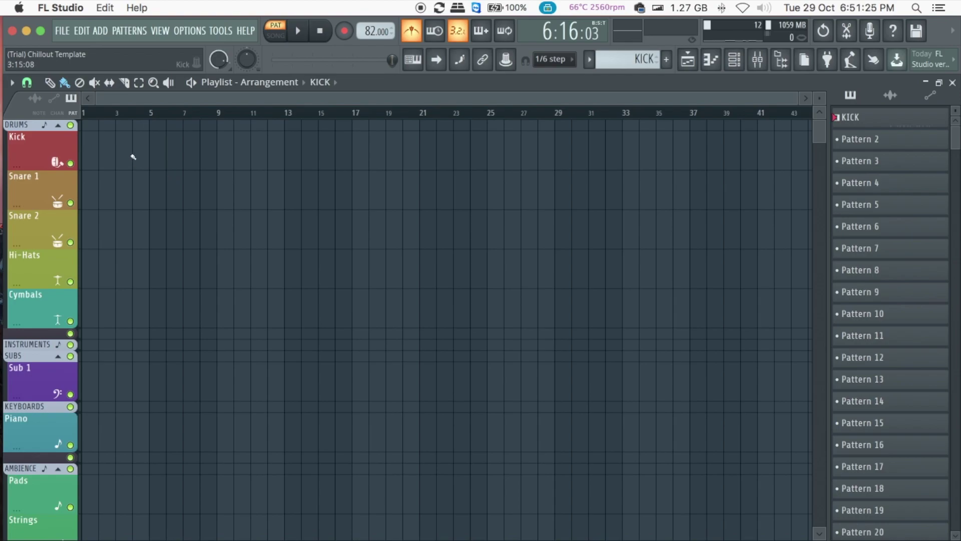
# - Open the KICK pattern's Drums piano roll and play back the recorded kick notes
pyautogui.doubleClick(873, 117)
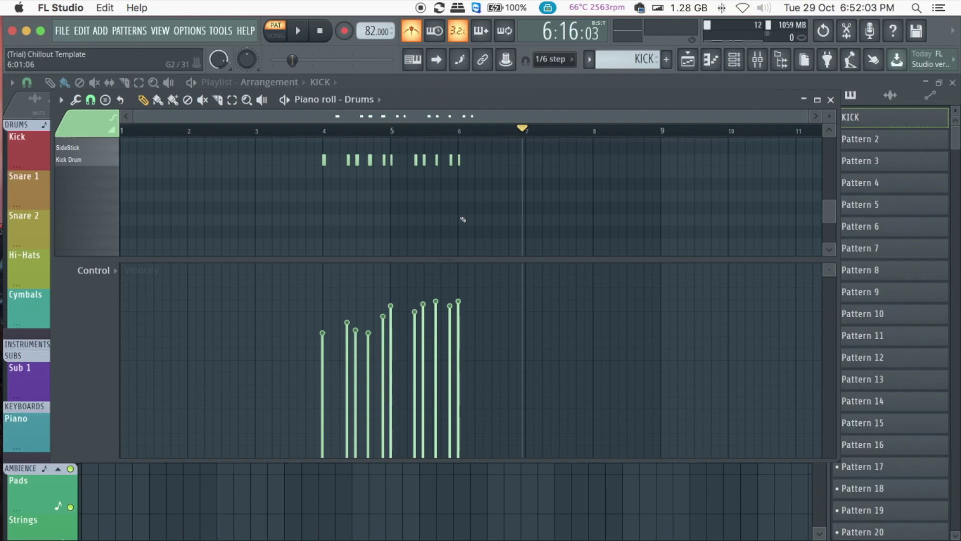
pyautogui.press('space')
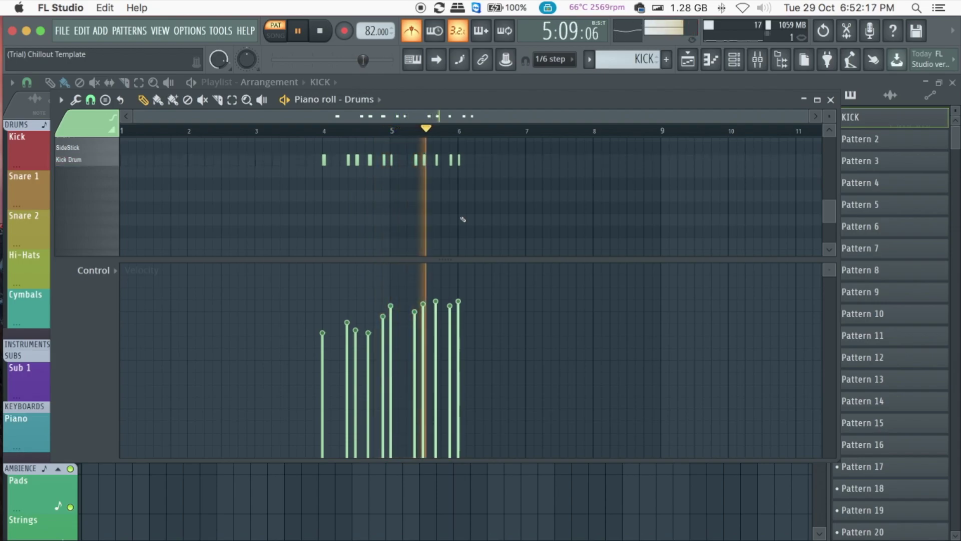
pyautogui.press('space')
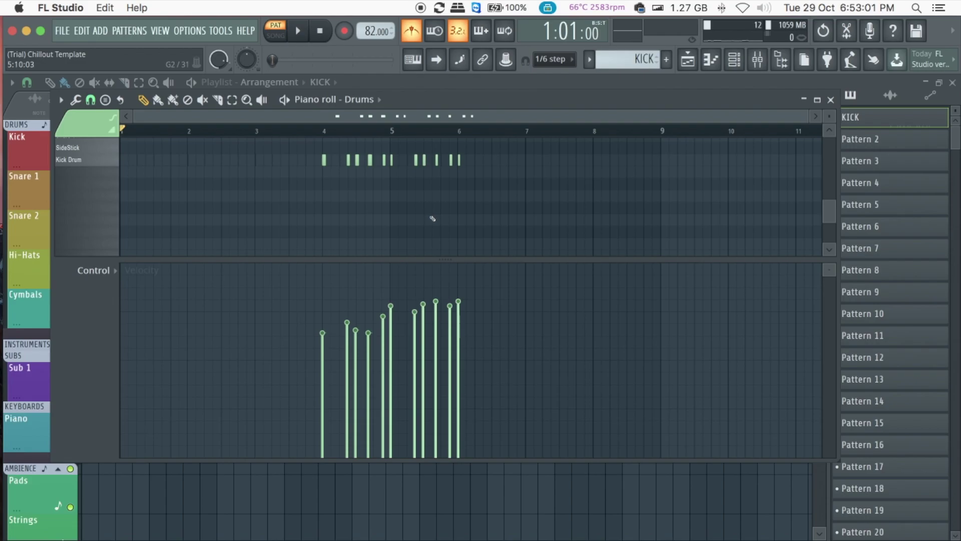
# - Quantize all recorded kick notes in the Drums piano roll and play back the pattern
pyautogui.press('super+a')
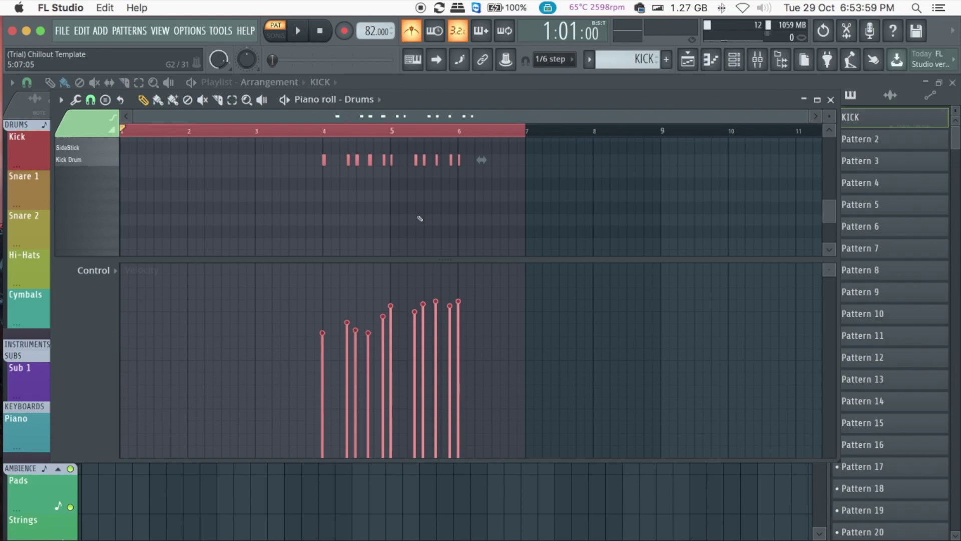
pyautogui.hotkey('ctrl', 'q')
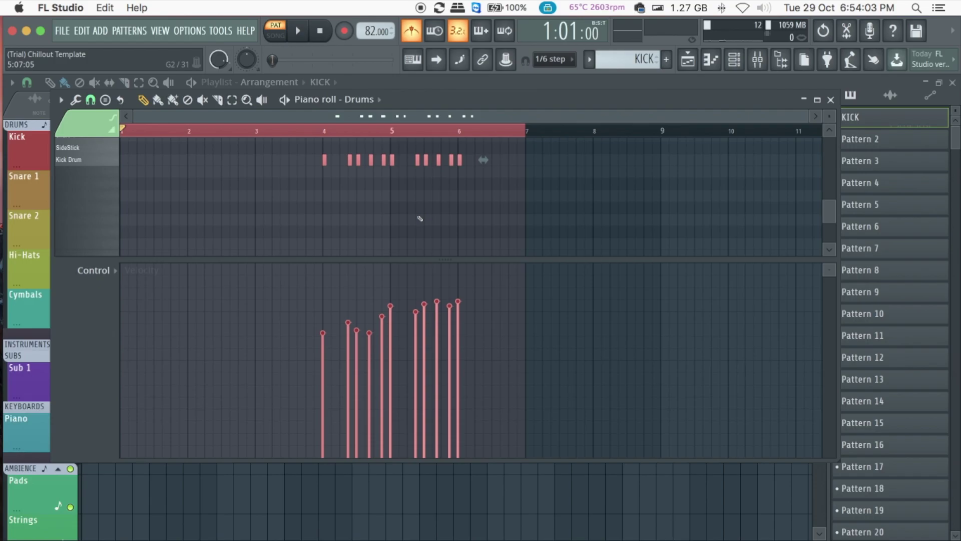
pyautogui.press('space')
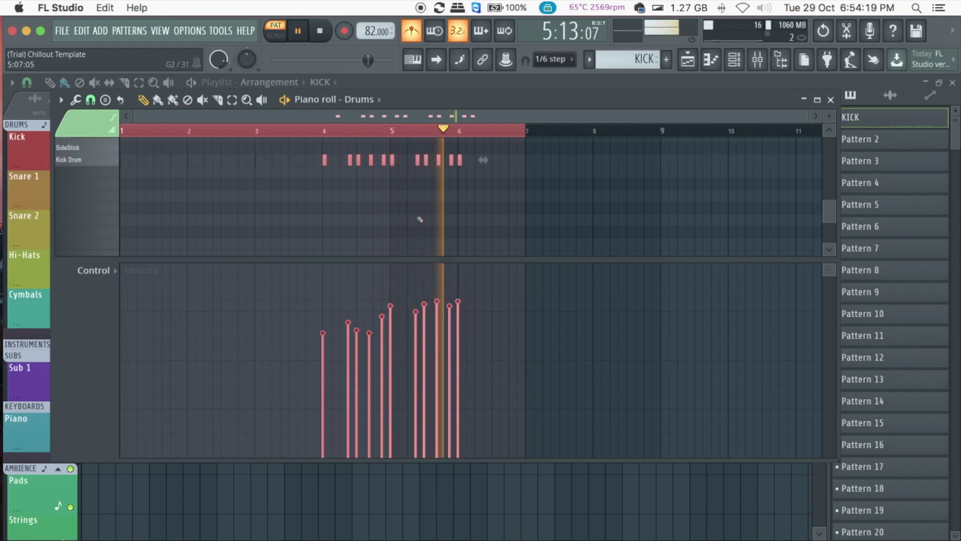
# - Raise the velocity of the first kick note at bar 4 to 100% and play back the pattern
pyautogui.press('space')
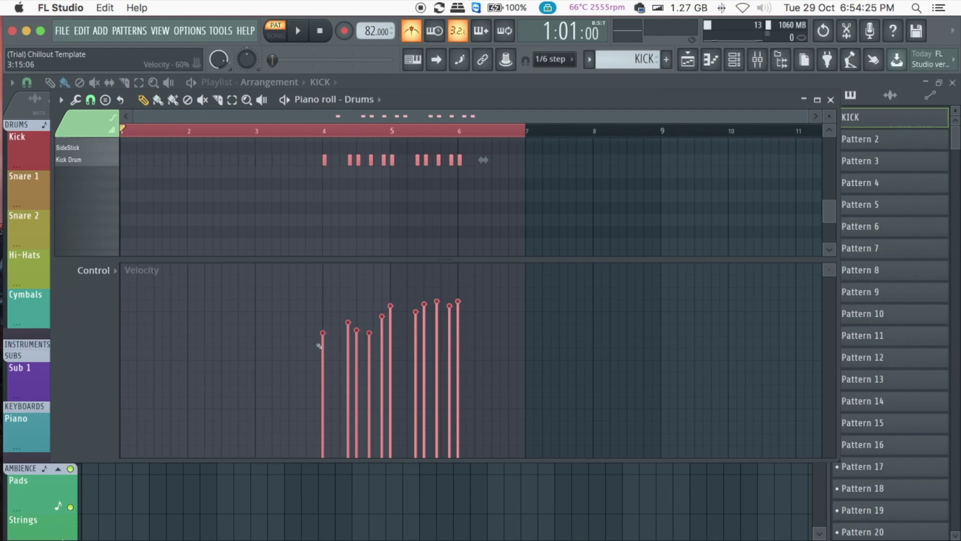
pyautogui.moveTo(325, 339); pyautogui.dragTo(325, 337)
pyautogui.moveTo(325, 337); pyautogui.dragTo(326, 336)
pyautogui.moveTo(322, 333); pyautogui.dragTo(324, 334)
pyautogui.click(650, 184)
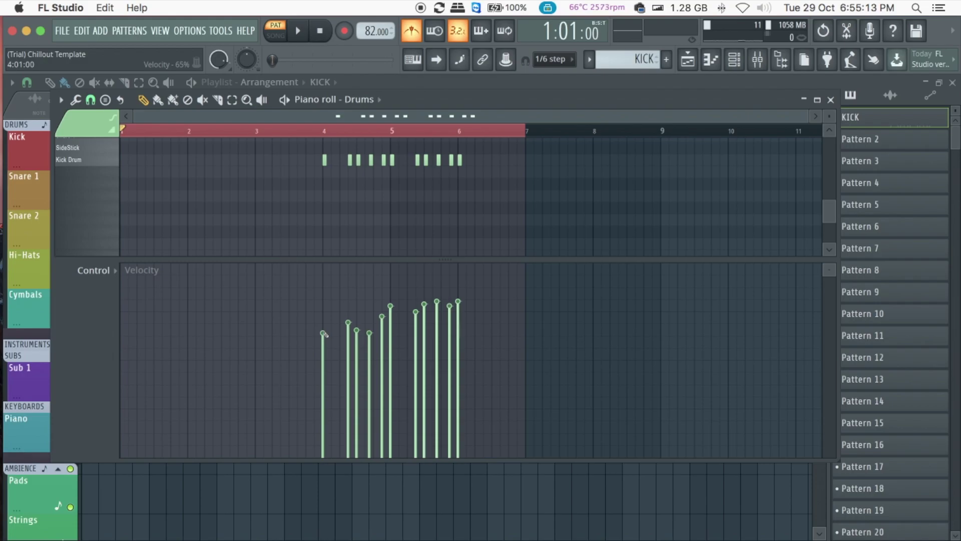
pyautogui.moveTo(323, 333); pyautogui.dragTo(322, 253)
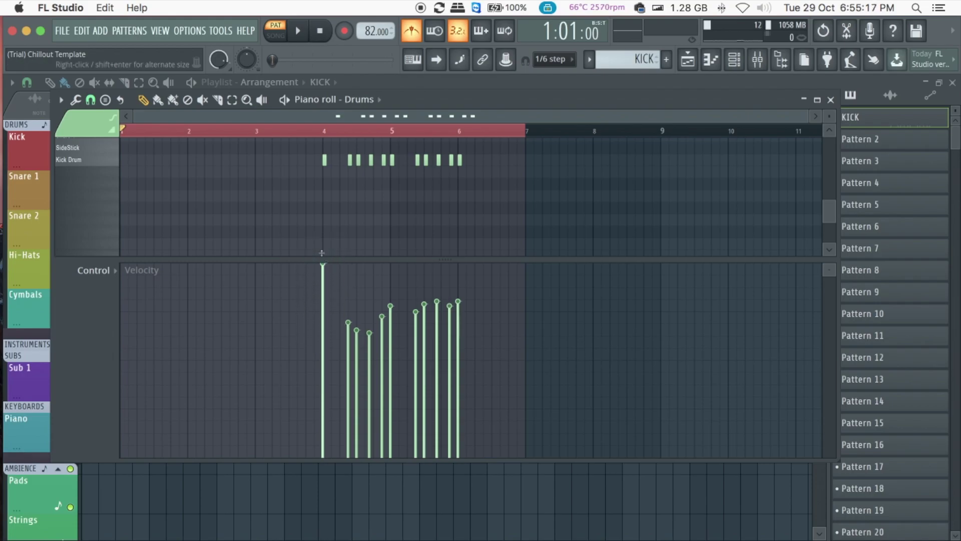
pyautogui.press('space')
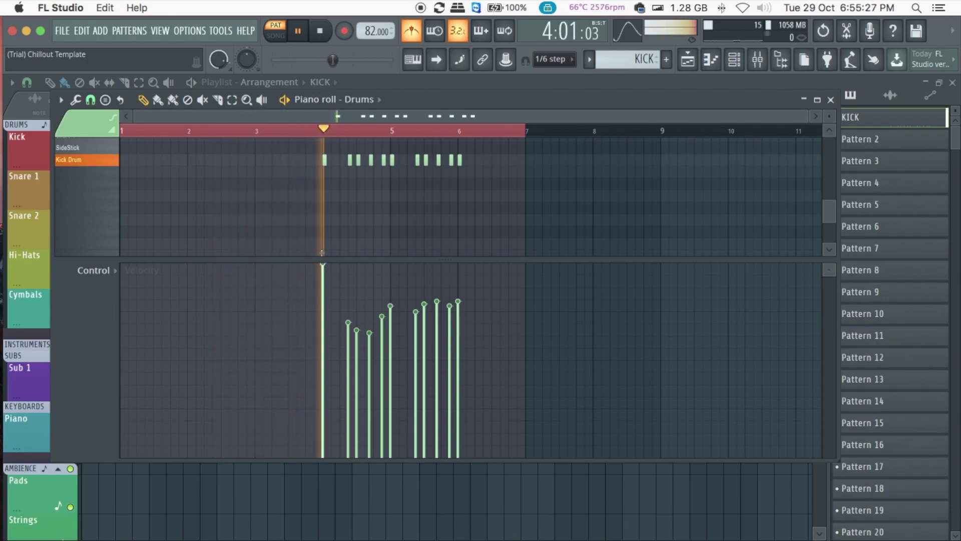
pyautogui.press('space')
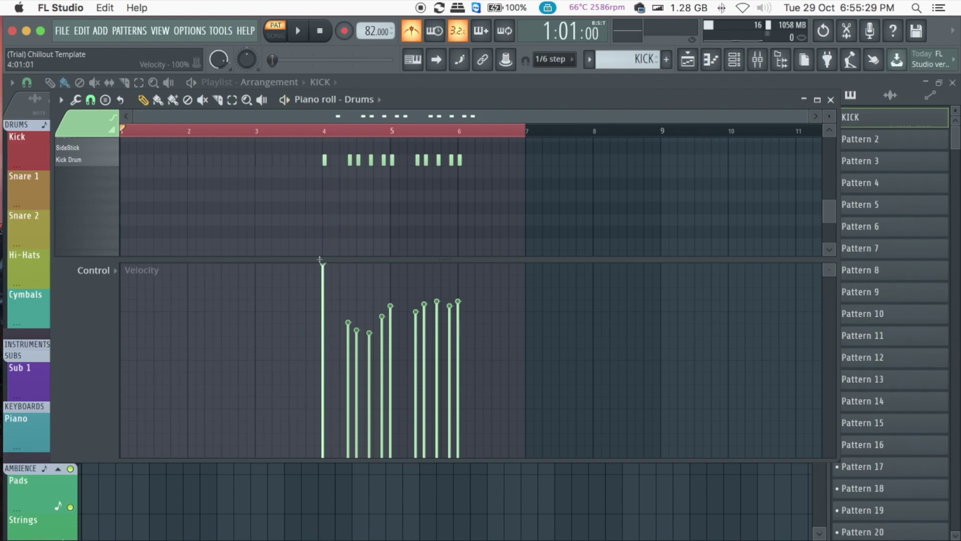
# - Lower the first kick note's velocity to 15%, checking it by playback, and close the piano roll
pyautogui.moveTo(323, 267); pyautogui.dragTo(333, 416)
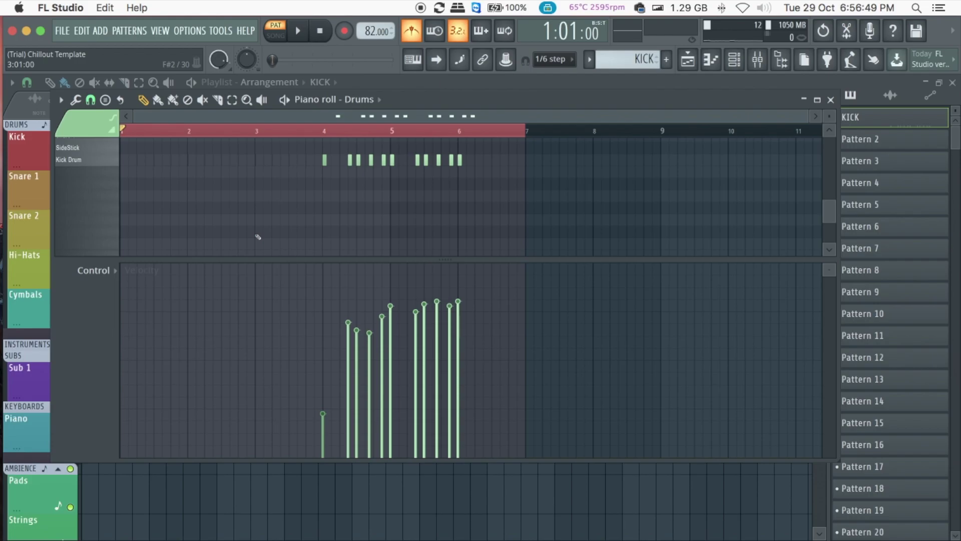
pyautogui.press('space')
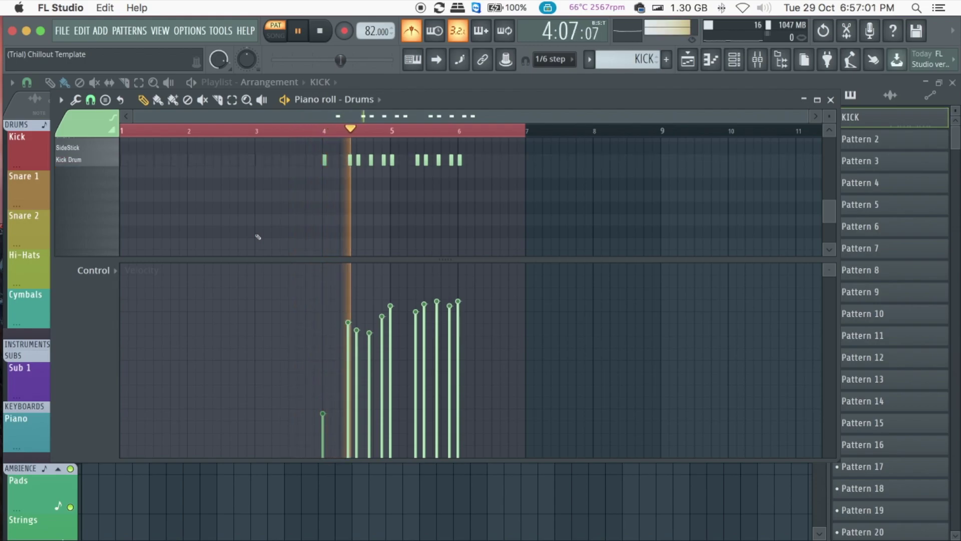
pyautogui.press('space')
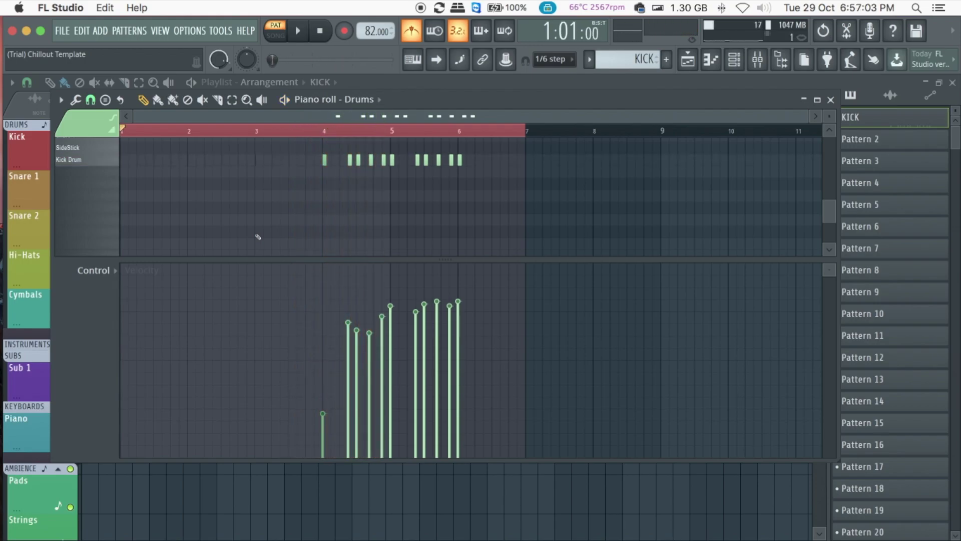
pyautogui.moveTo(322, 415); pyautogui.dragTo(322, 429)
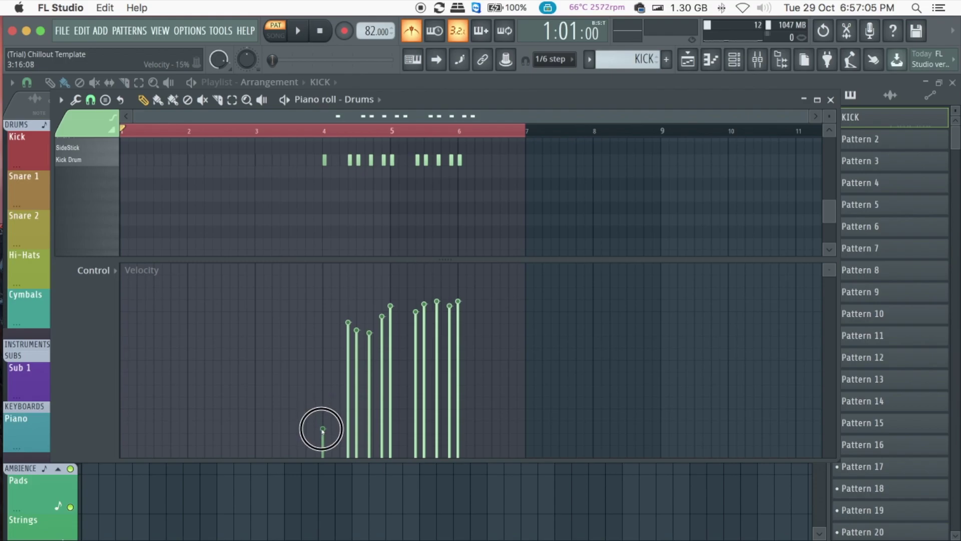
pyautogui.click(831, 100)
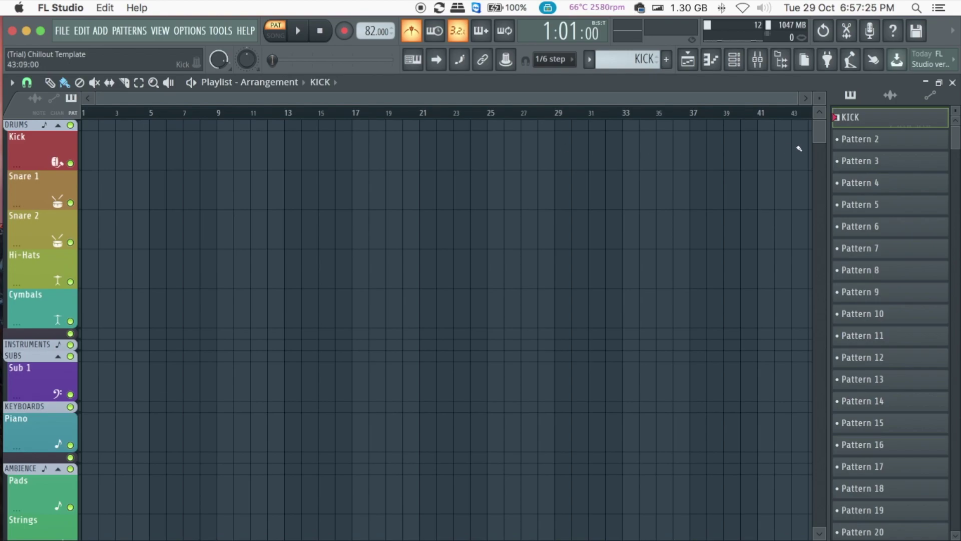
# - Place four KICK pattern clips back to back on the Kick track, starting at bar 1
pyautogui.click(86, 153)
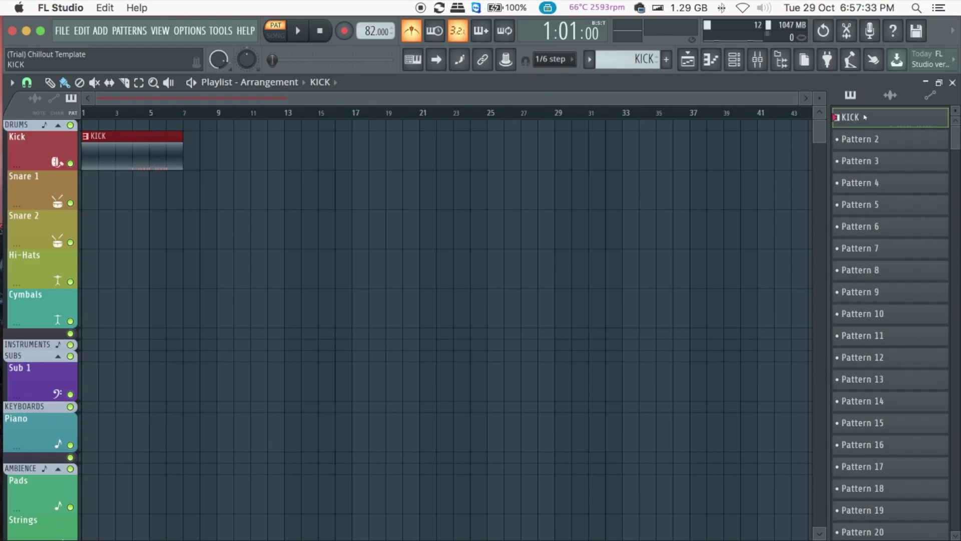
pyautogui.click(189, 168)
pyautogui.click(298, 166)
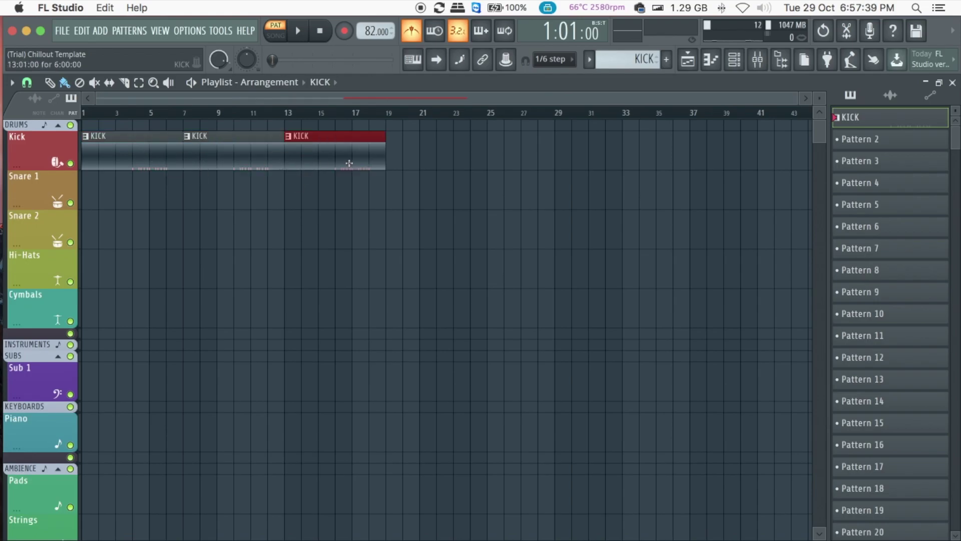
pyautogui.click(392, 165)
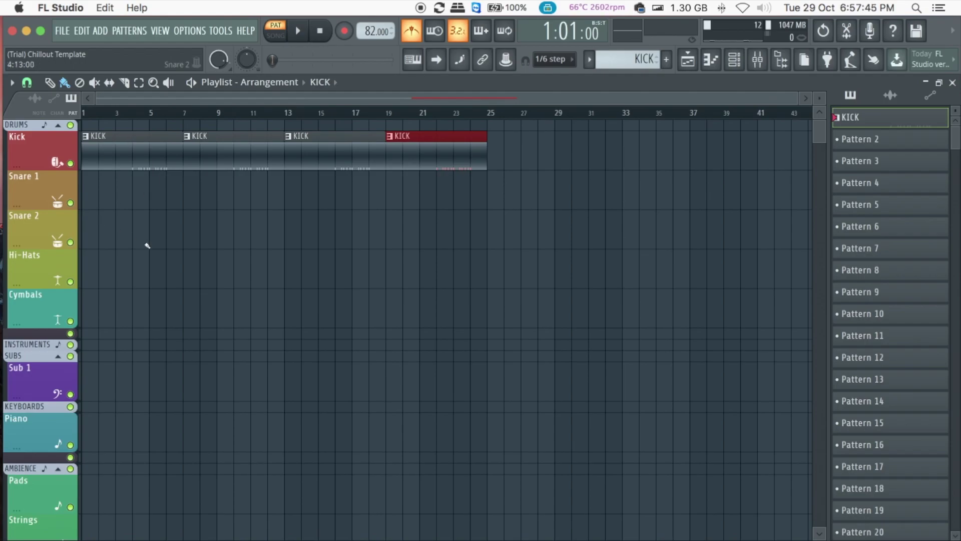
# - Play back the KICK pattern twice in pattern mode
pyautogui.press('space')
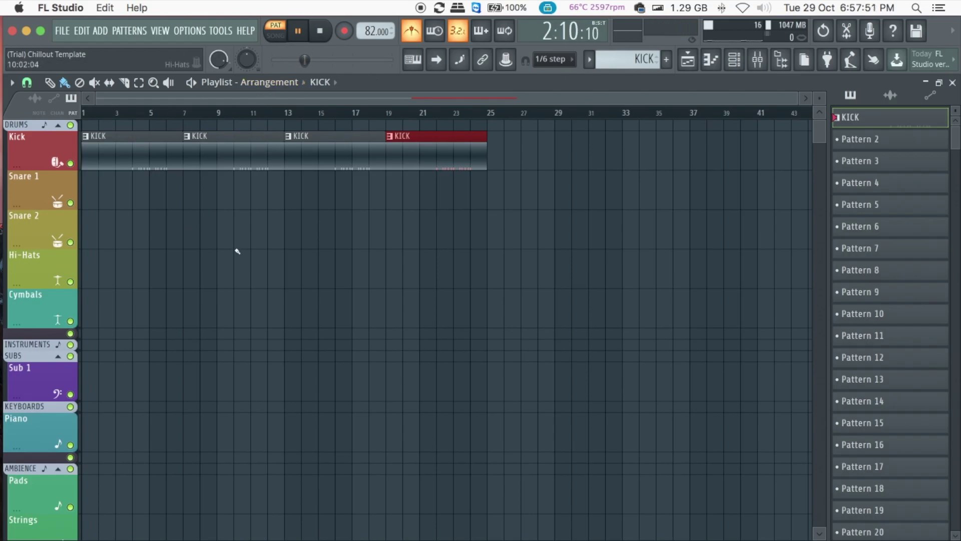
pyautogui.press('space')
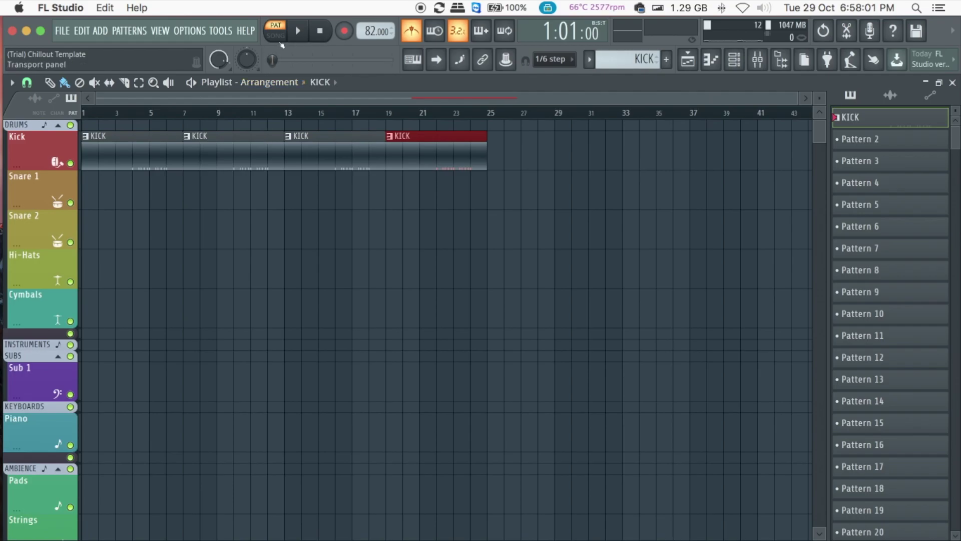
pyautogui.press('space')
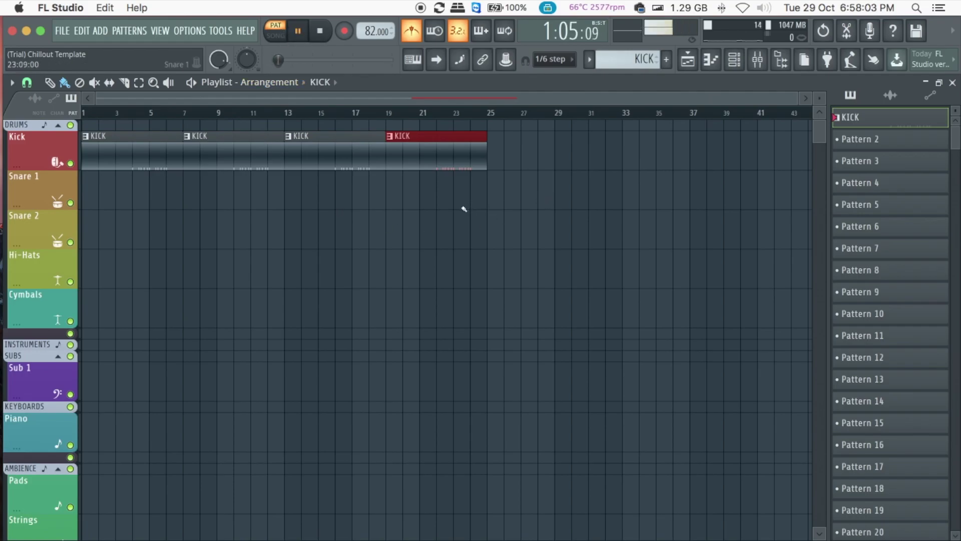
pyautogui.press('space')
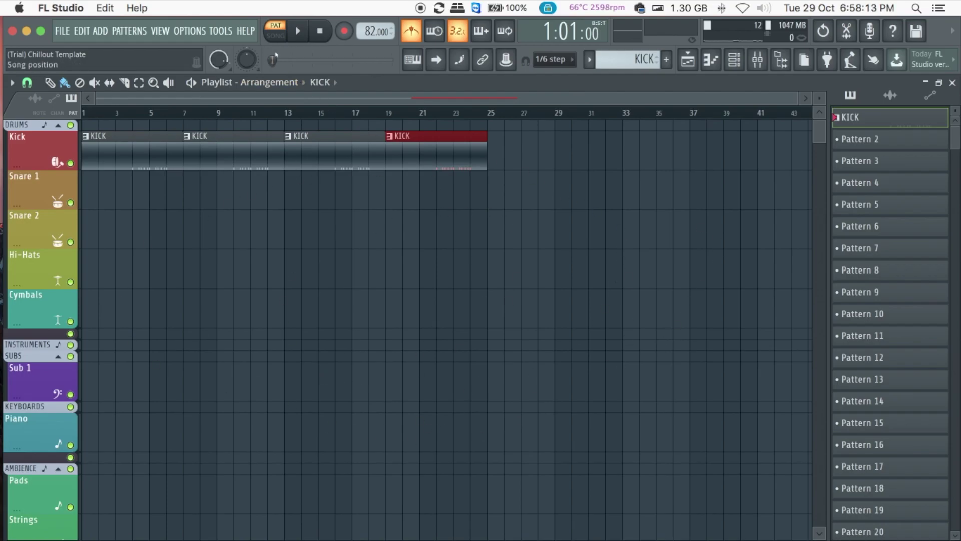
# - Switch playback to song mode and play the playlist arrangement from the start
pyautogui.click(283, 39)
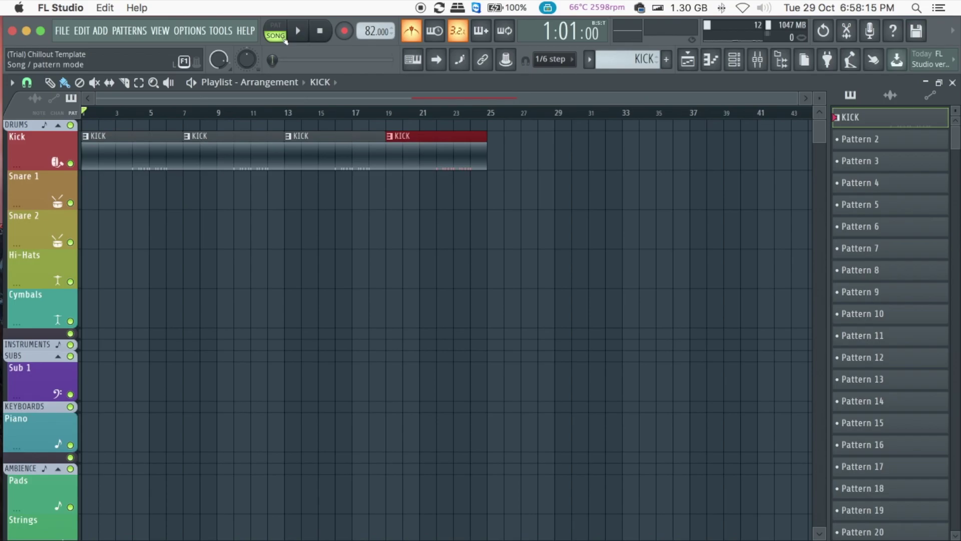
pyautogui.press('space')
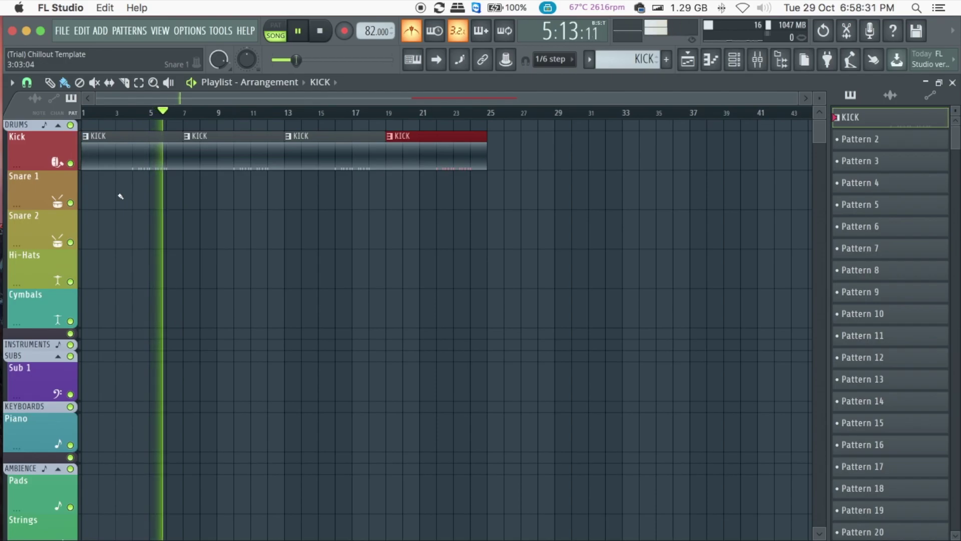
pyautogui.press('space')
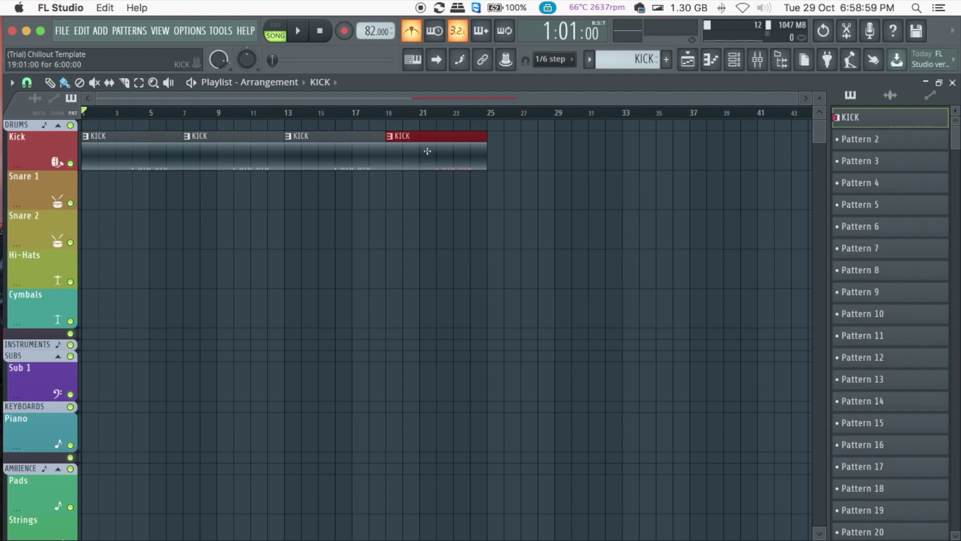
# - Delete the fourth KICK clip, starting at bar 19, from the Kick track
pyautogui.rightClick(454, 157)
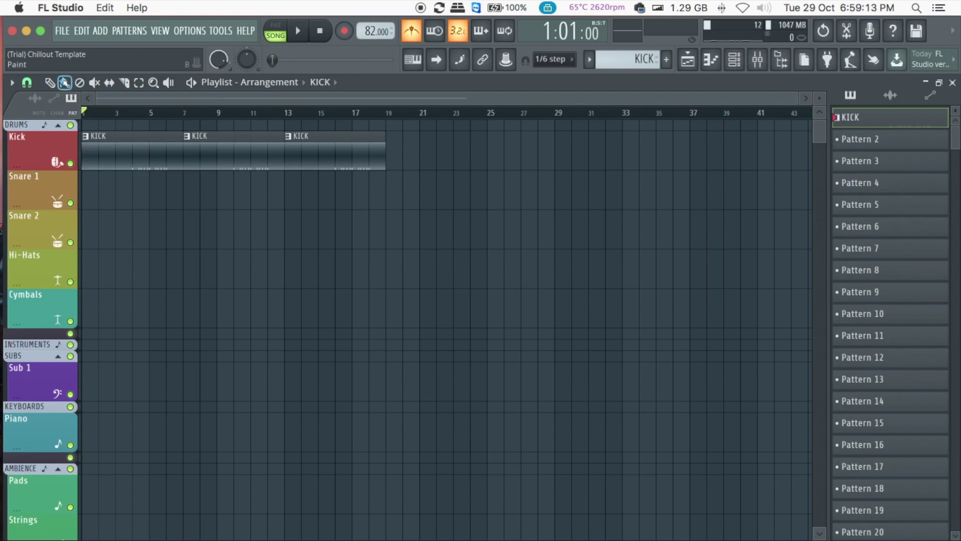
pyautogui.click(50, 83)
pyautogui.click(65, 83)
pyautogui.click(79, 83)
pyautogui.click(94, 83)
pyautogui.click(125, 83)
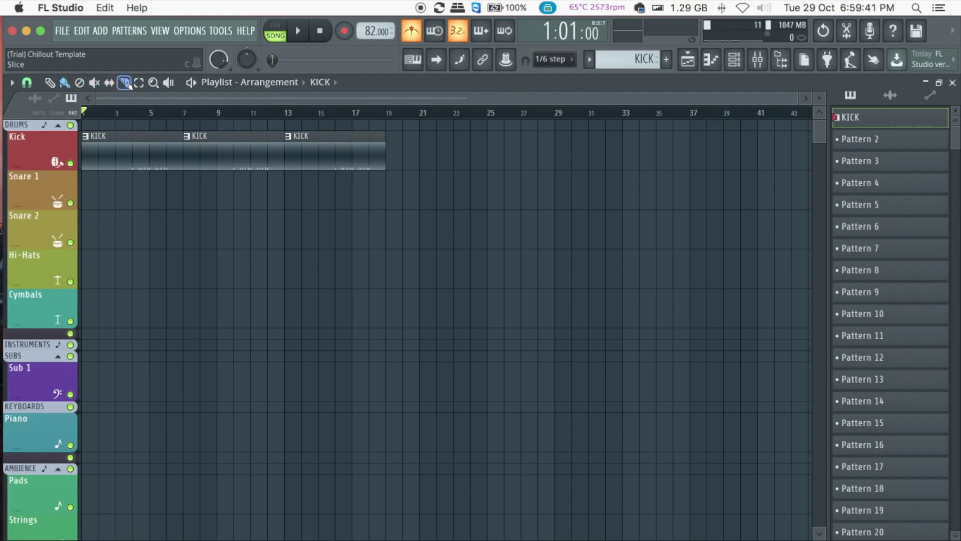
pyautogui.click(139, 83)
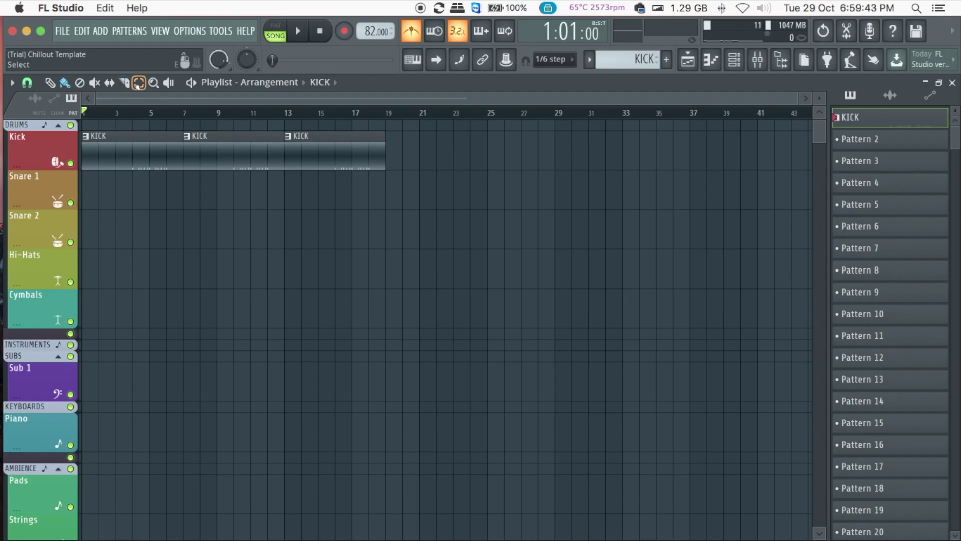
pyautogui.click(169, 84)
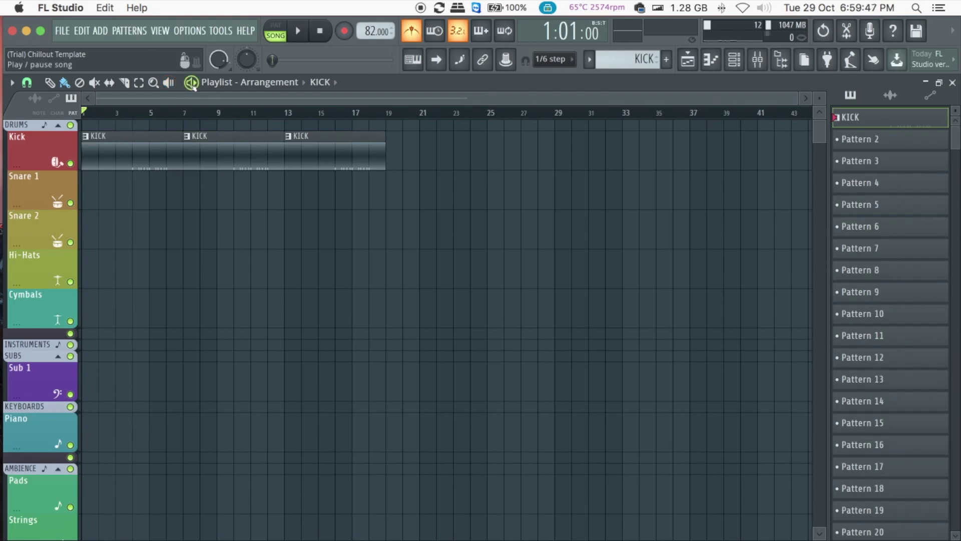